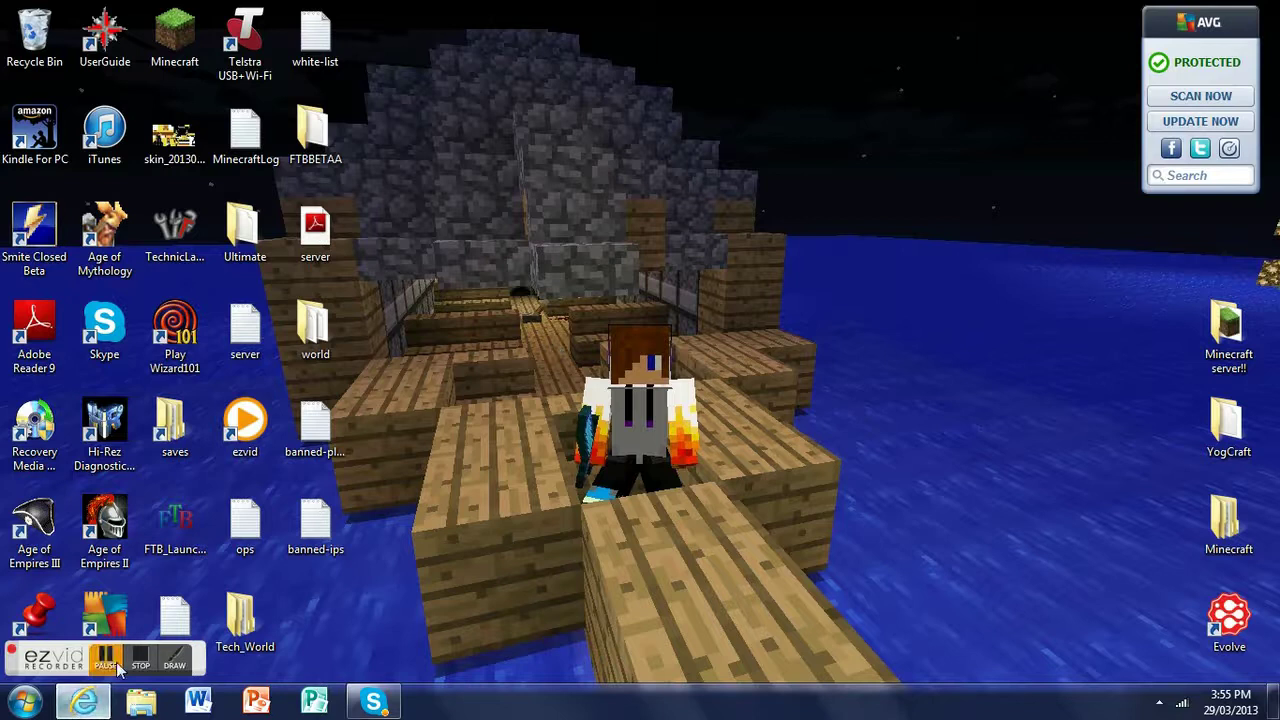
- Launch Internet Explorer from All Programs in the Start menu
right_click(83, 702)
left_click(24, 702)
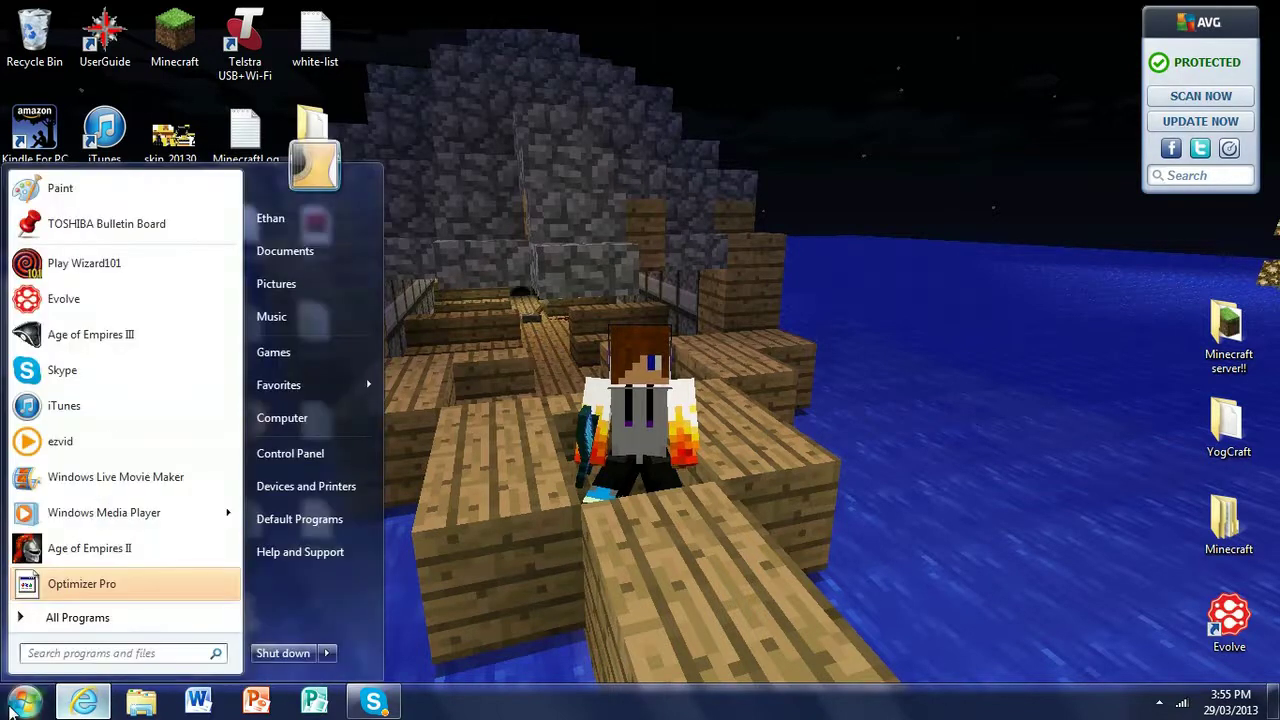
left_click(70, 620)
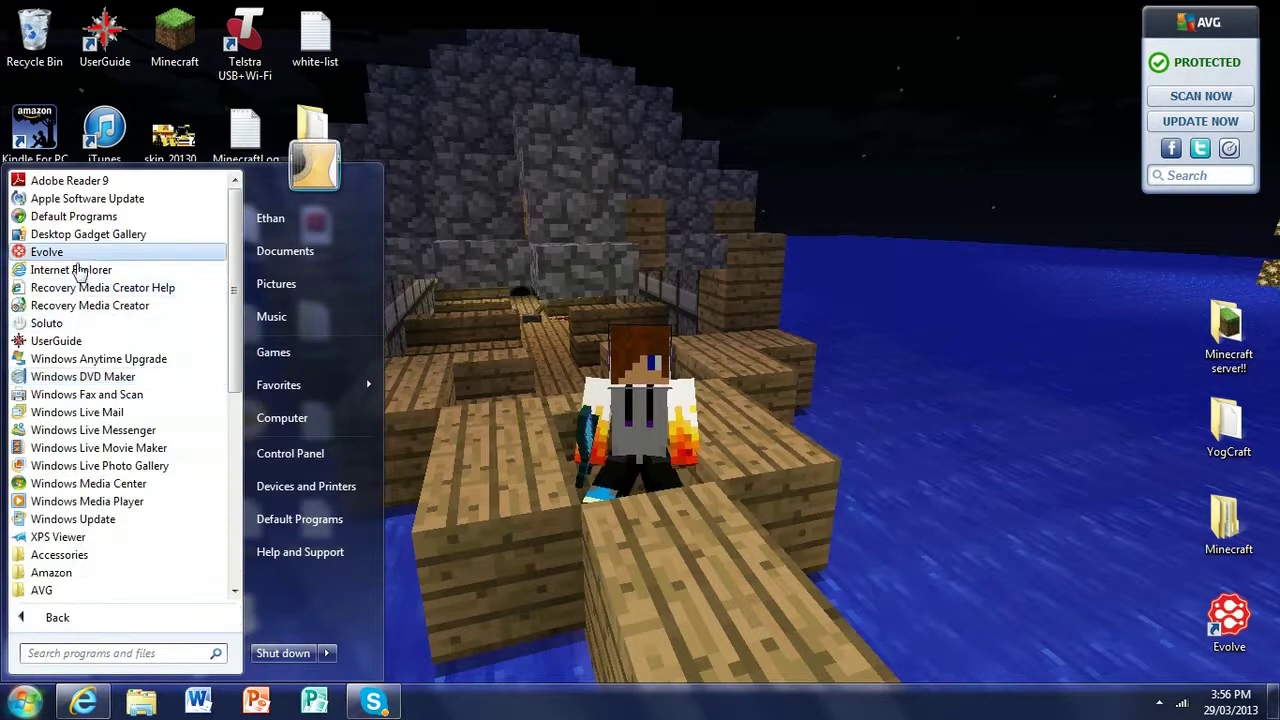
left_click(80, 268)
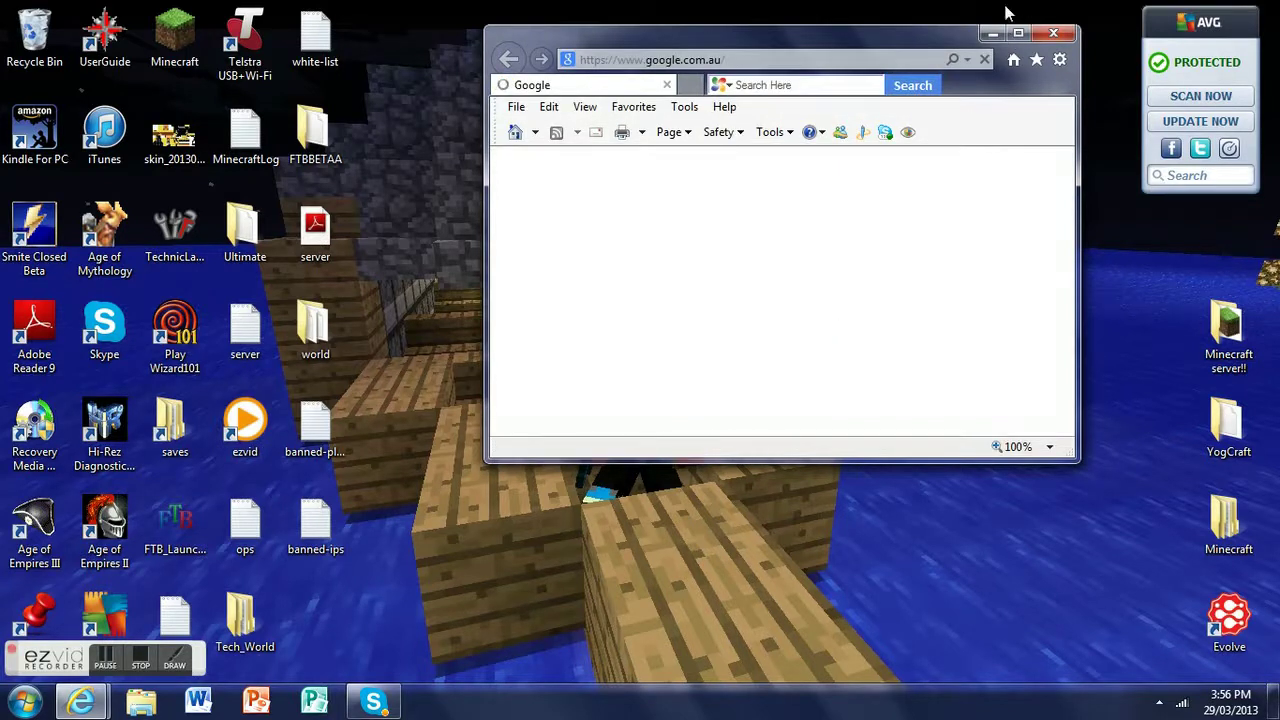
- Maximize the browser and search Google for 'tekkit'
left_click(1018, 34)
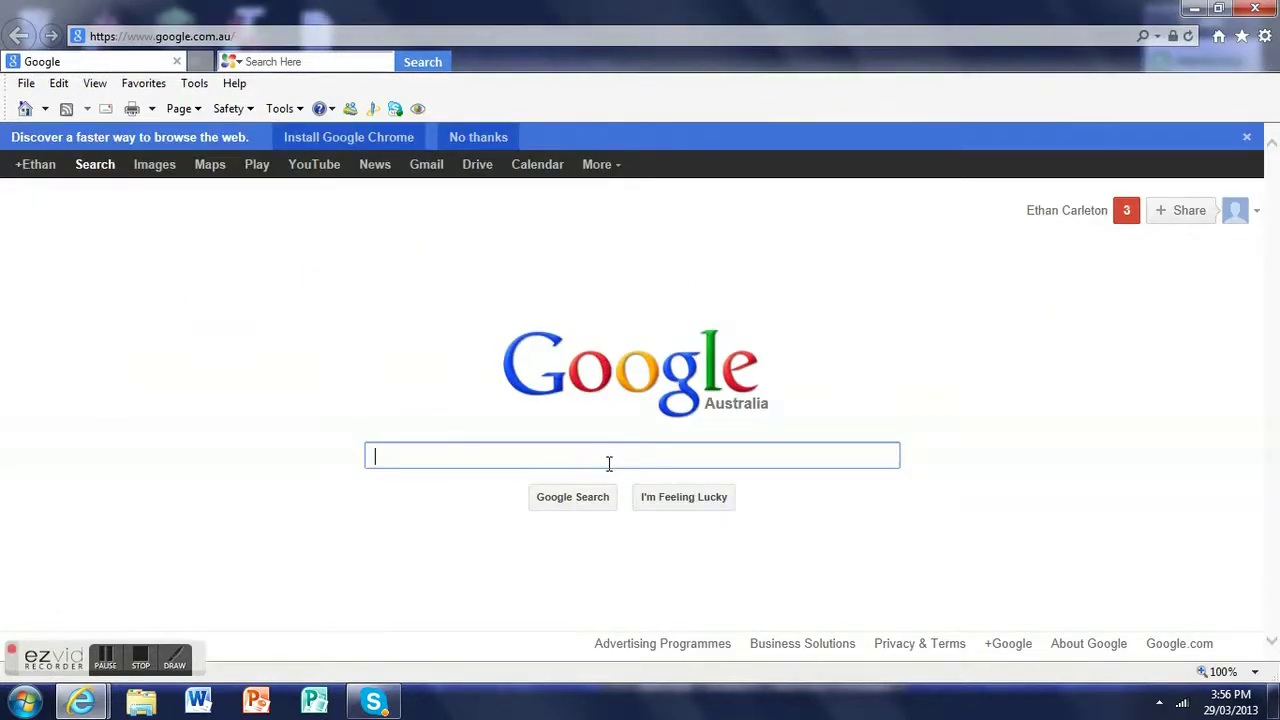
type("tekkit")
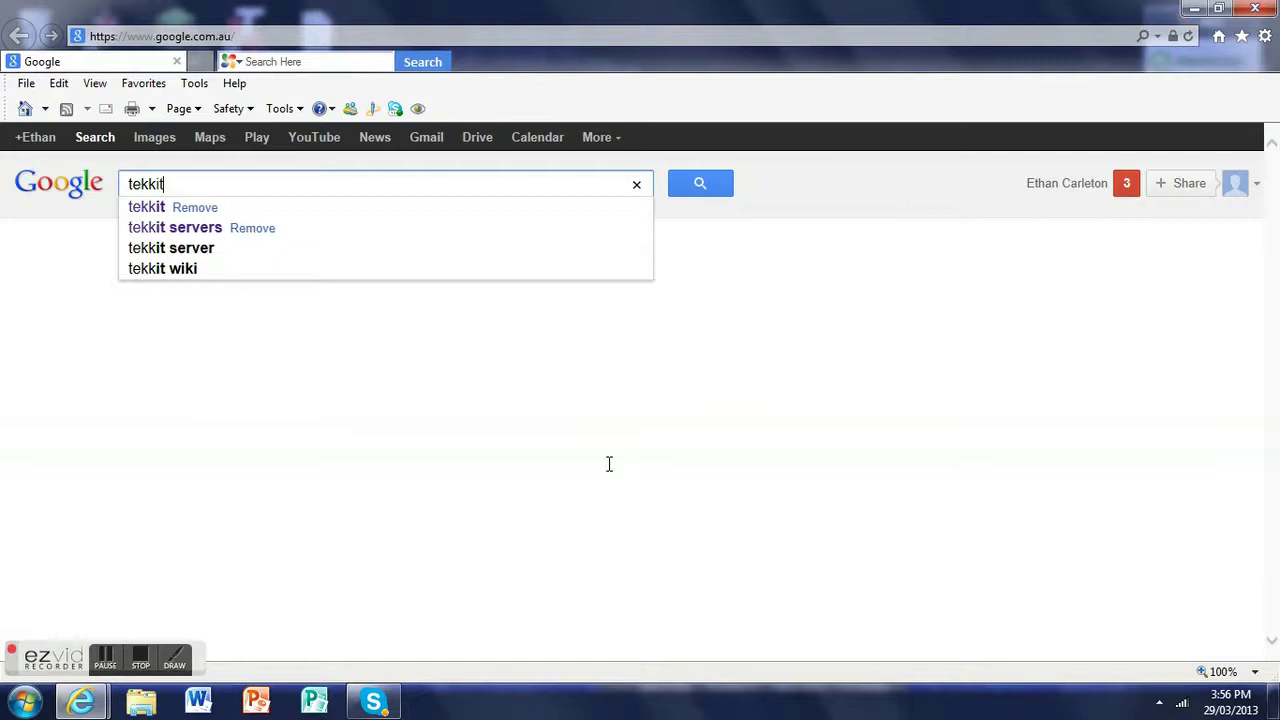
key("Return")
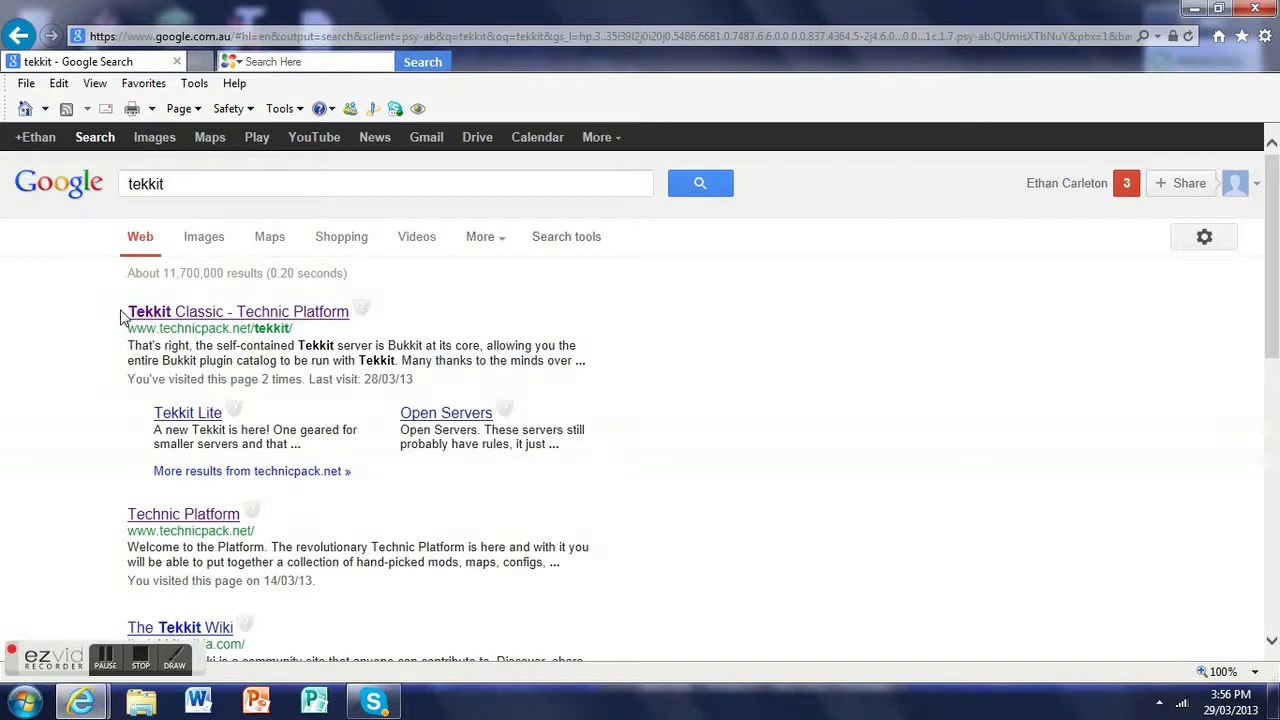
- Open the first result, 'Tekkit Classic - Technic Platform'
left_click_drag(120, 316, 345, 312)
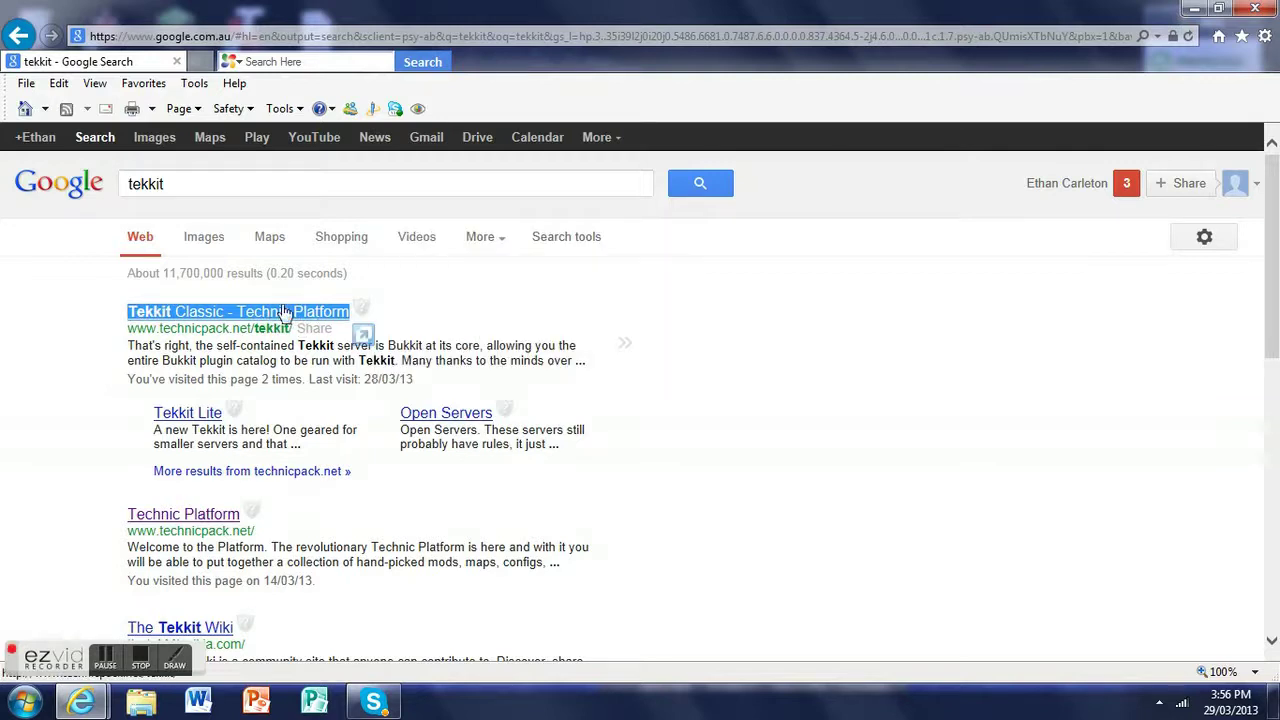
left_click(40, 334)
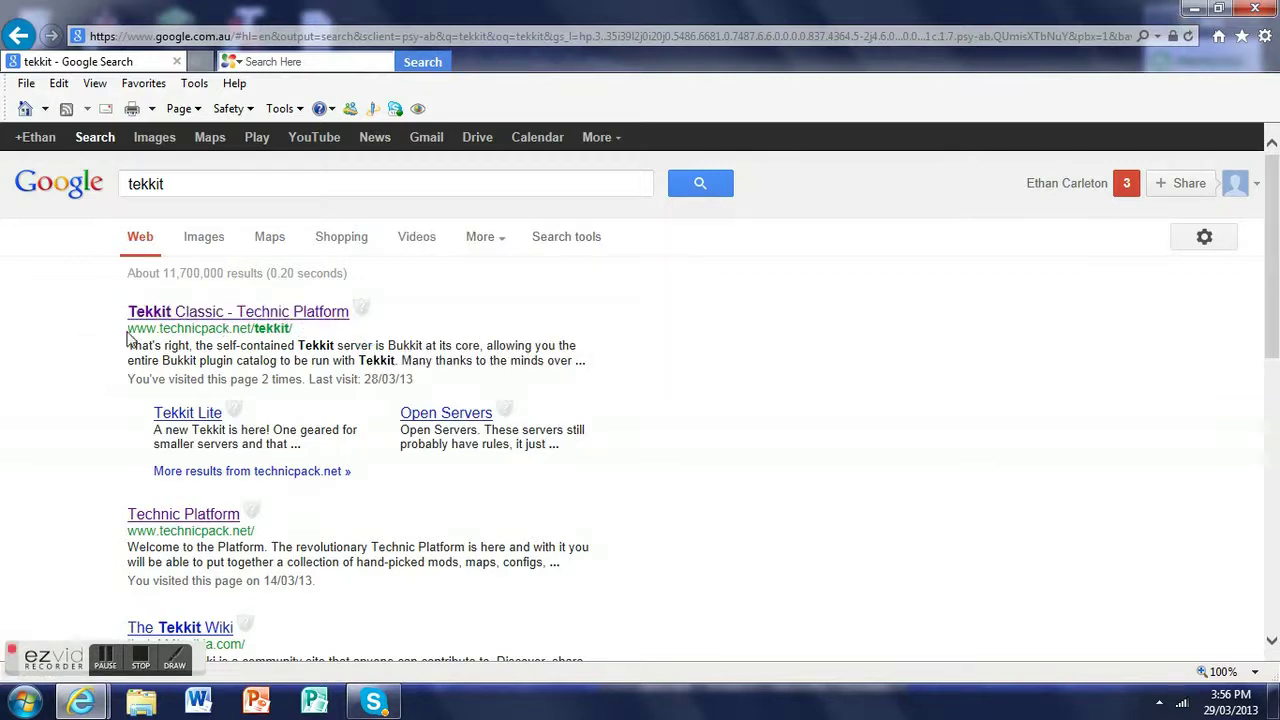
mouse_move(127, 310)
left_mouse_down()
mouse_move(294, 363)
mouse_move(471, 389)
mouse_move(418, 384)
left_mouse_up()
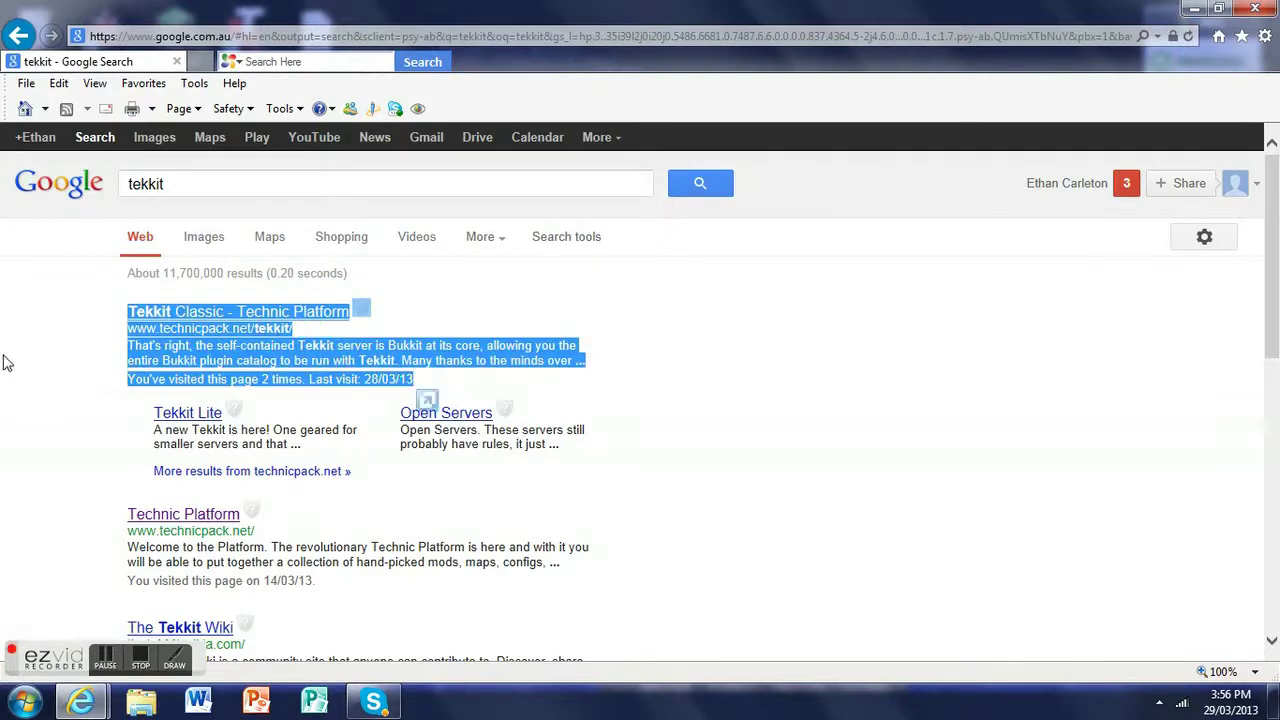
left_click(3, 363)
left_click(207, 314)
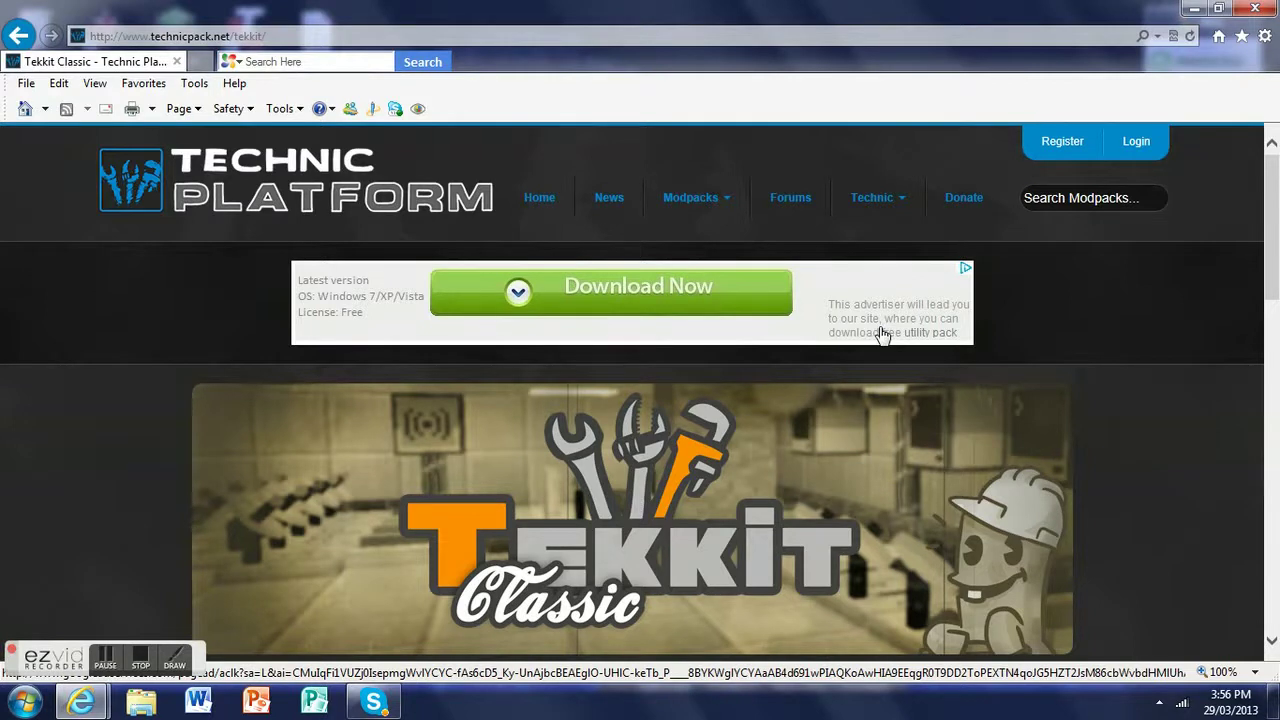
- Follow 'Download the Technic Launcher' under Get Tekkit Classic to technicpack.net/download
scroll(881, 215, "down", 3)
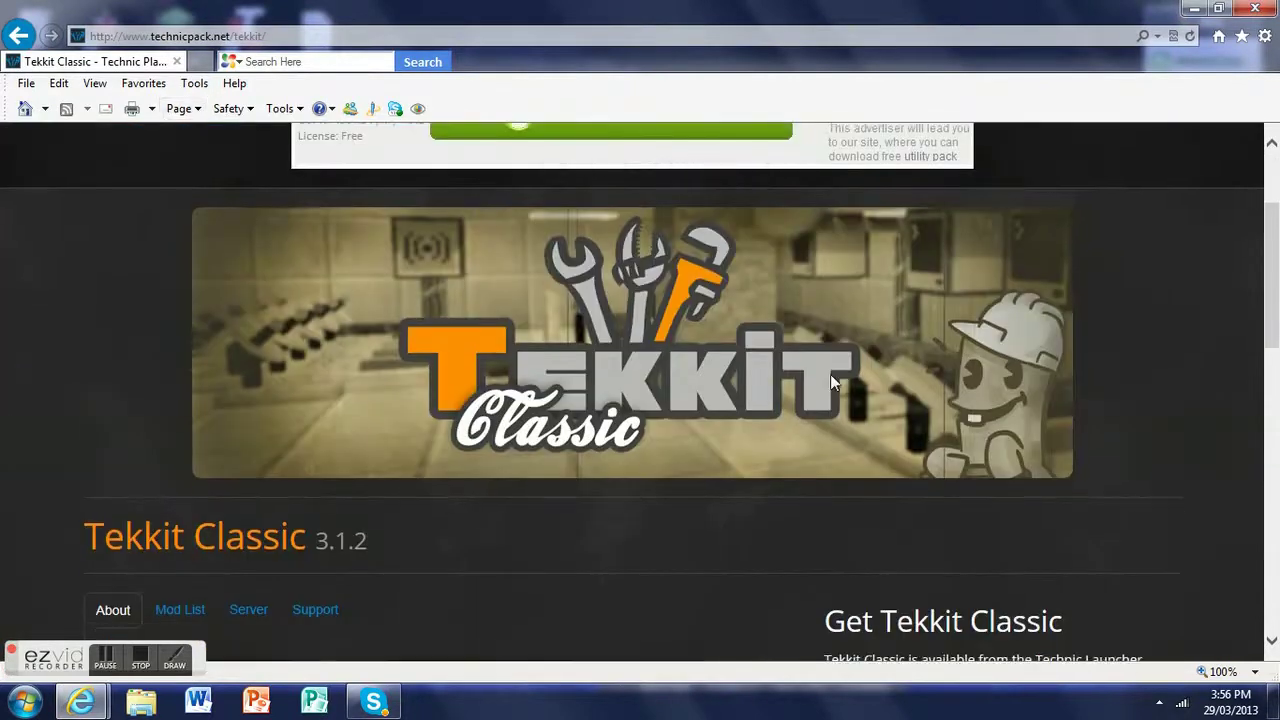
scroll(825, 376, "down", 3)
scroll(345, 467, "down", 1)
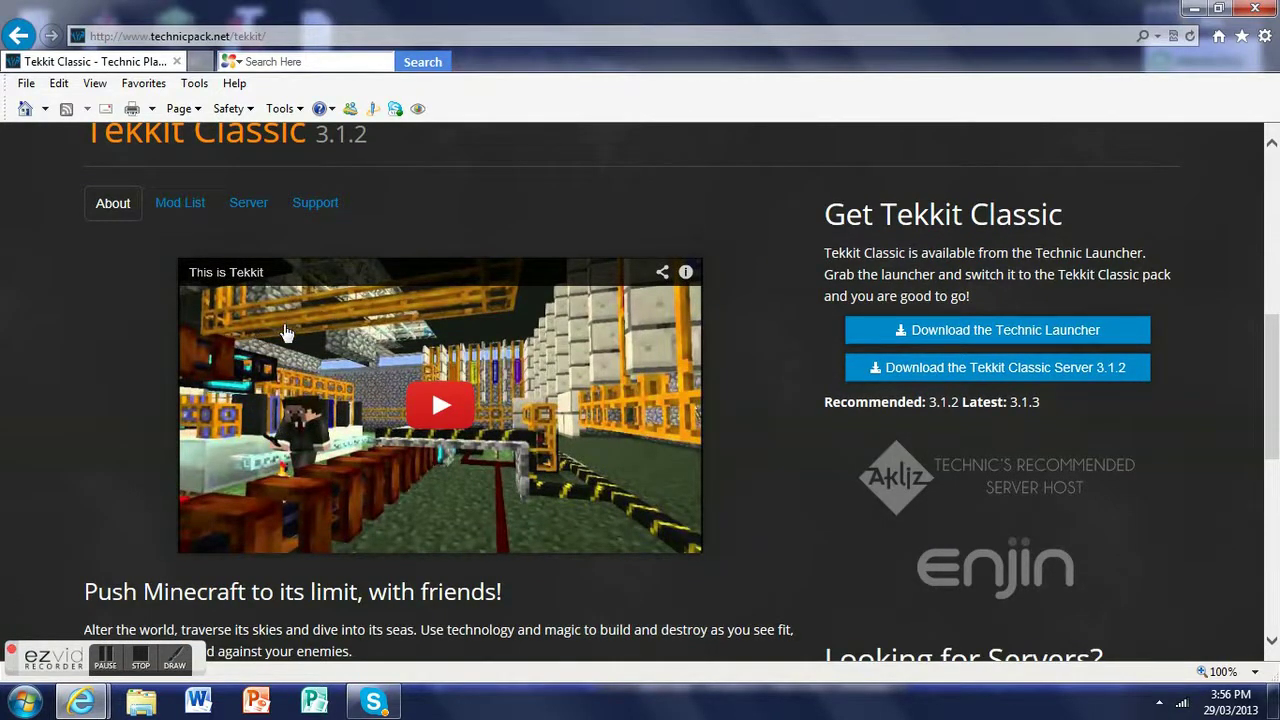
left_click(891, 334)
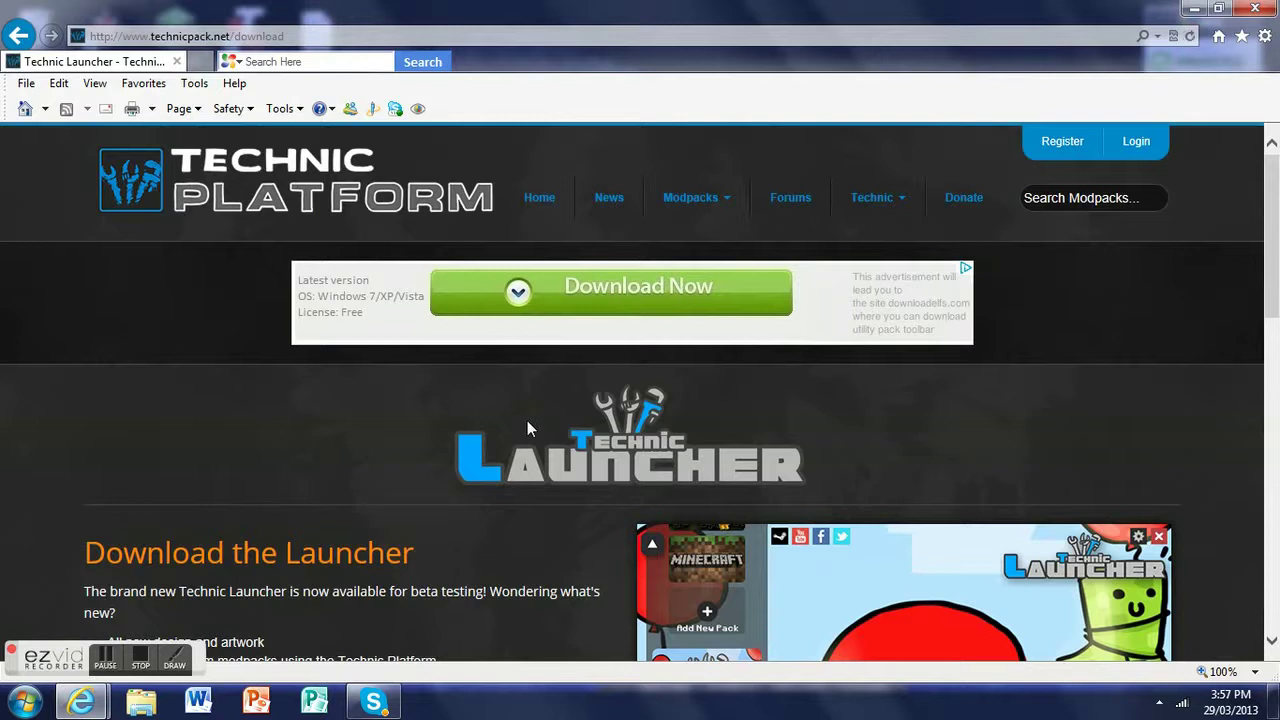
- Choose the Windows download to get the TechnicLauncher.exe run/save prompt
scroll(424, 503, "down", 4)
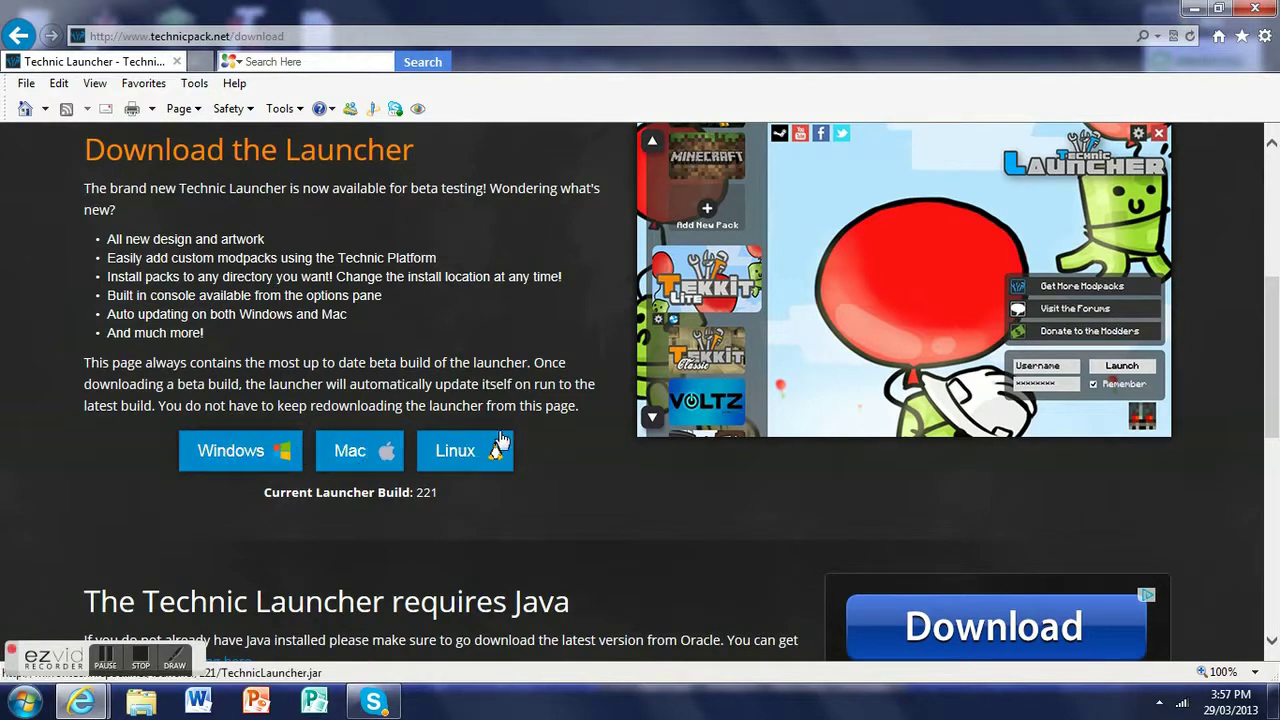
left_click(235, 452)
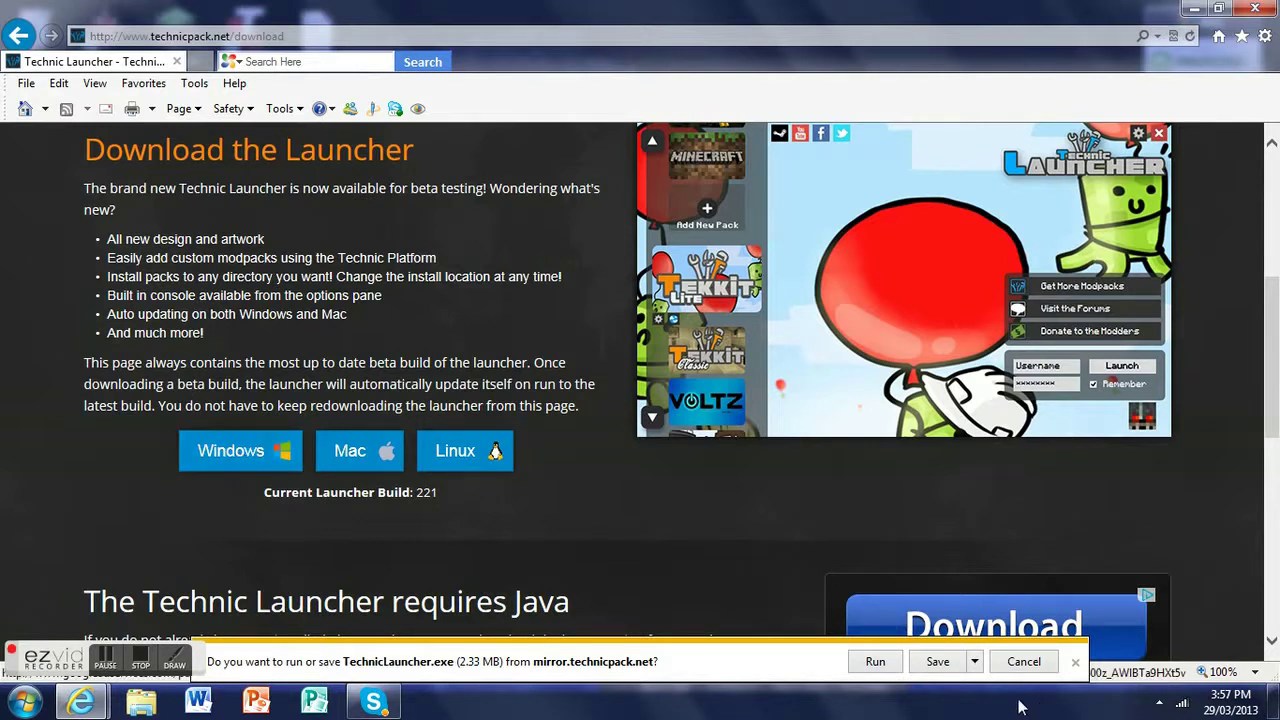
left_click(975, 662)
left_click(1030, 640)
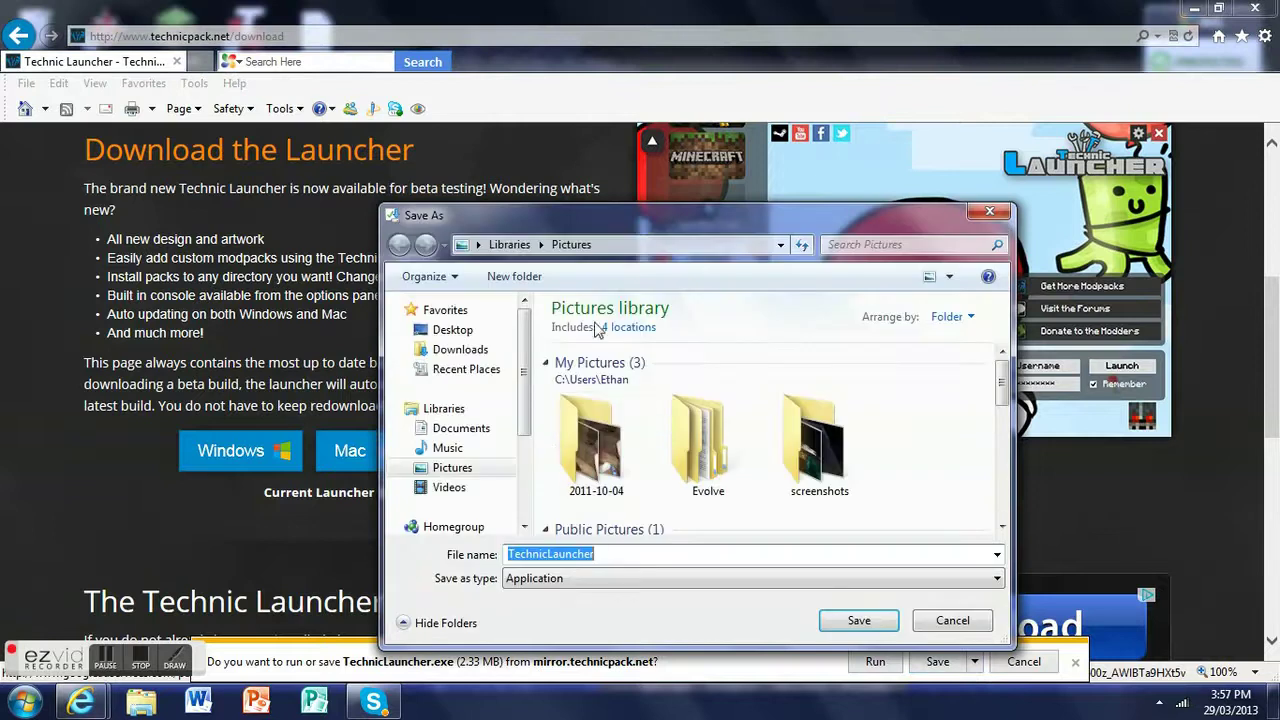
left_click(466, 335)
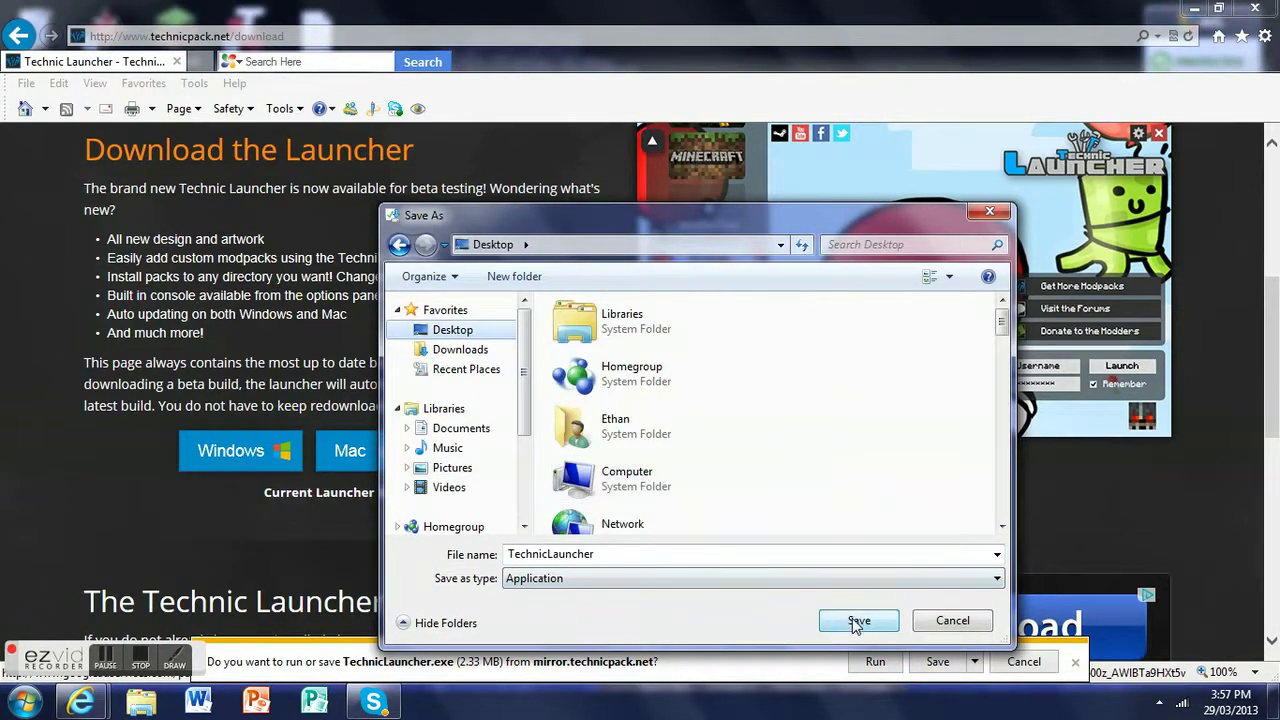
left_click(985, 214)
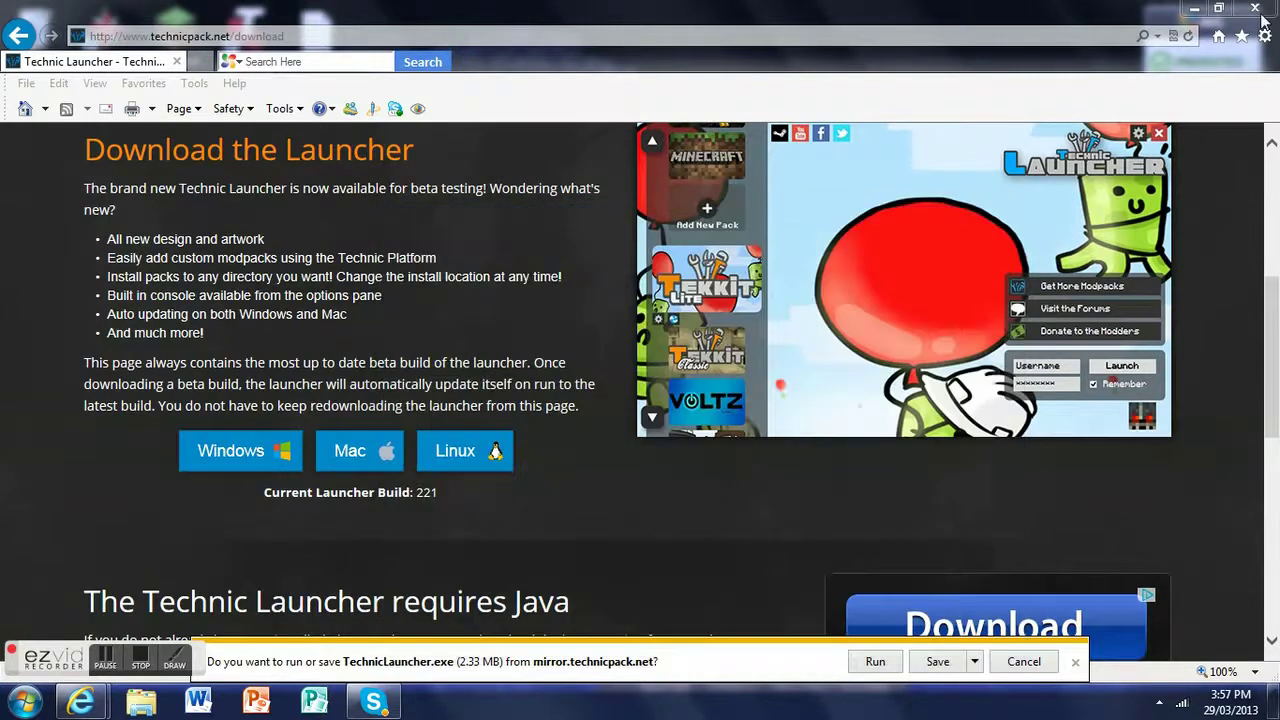
- Minimize the Internet Explorer window to reveal the desktop
left_click(1255, 9)
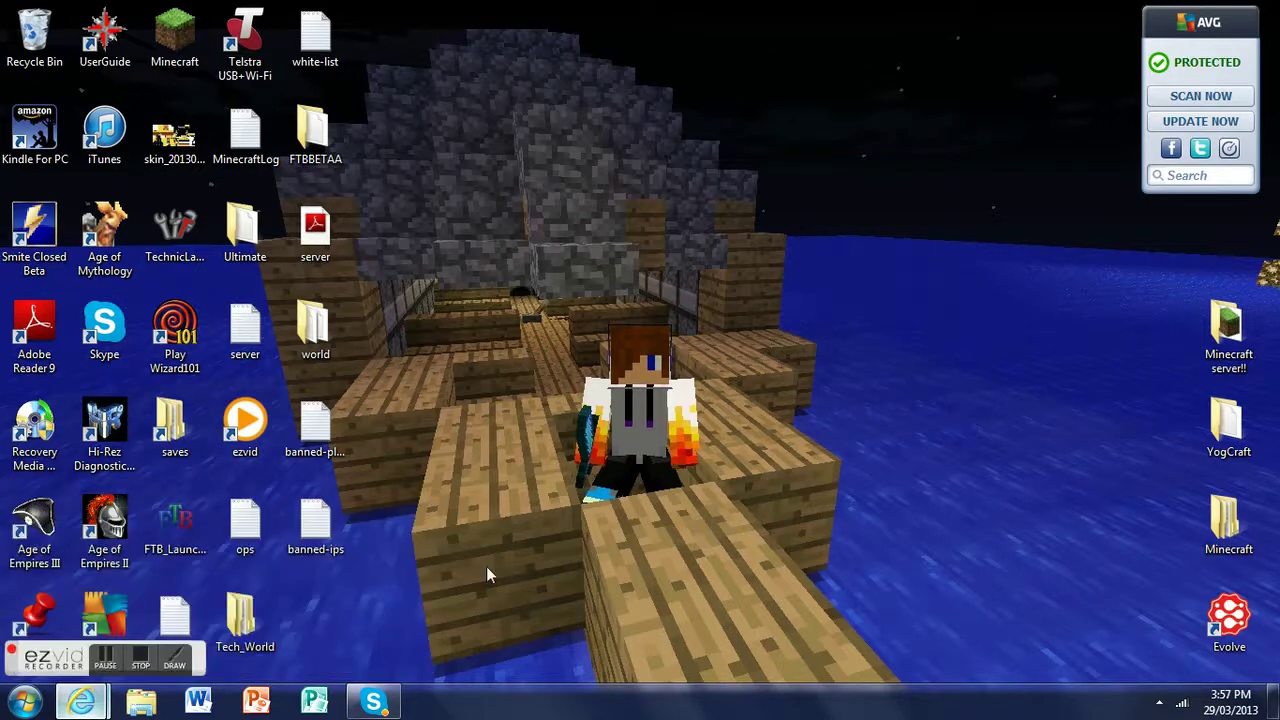
left_click(260, 600)
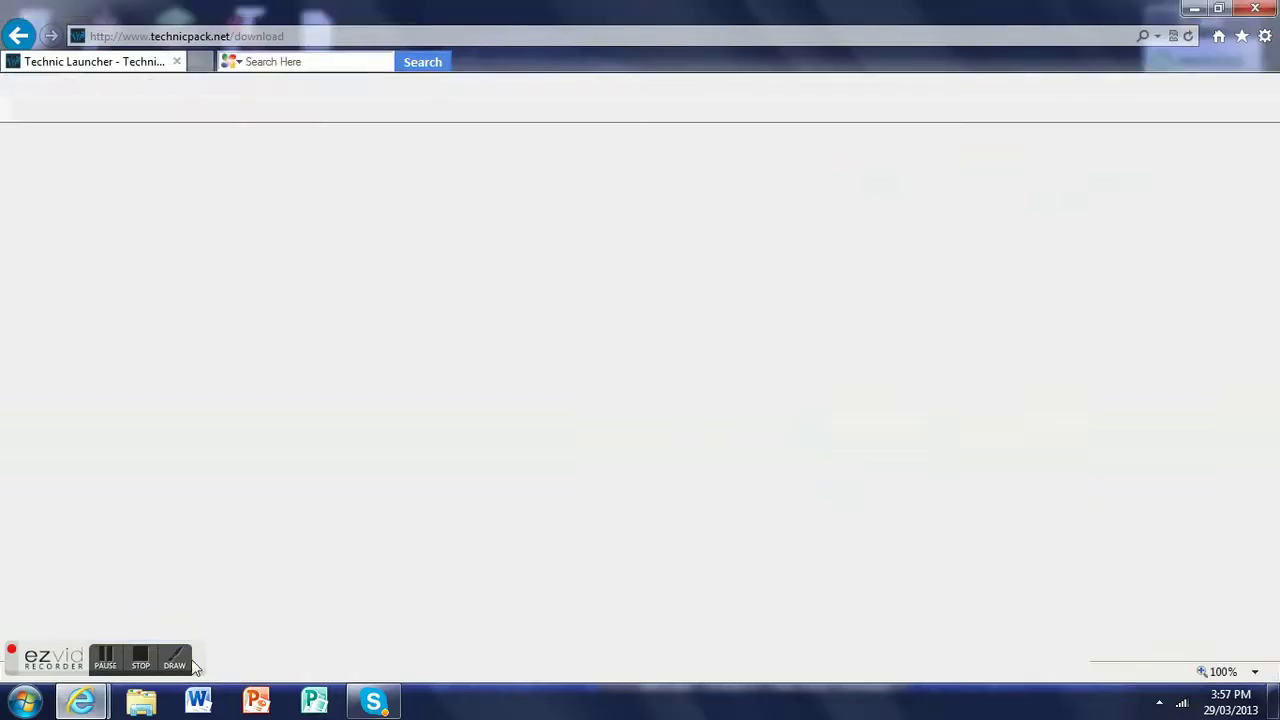
scroll(925, 321, "up", 1)
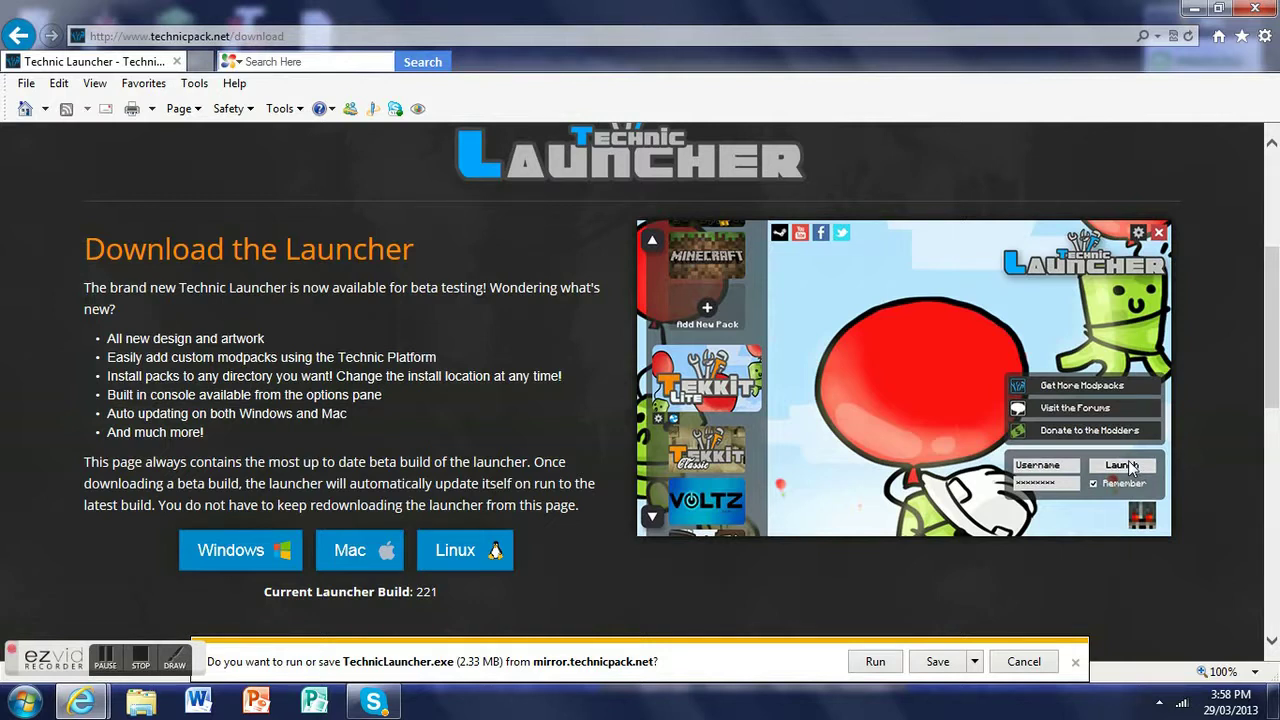
left_click(1195, 8)
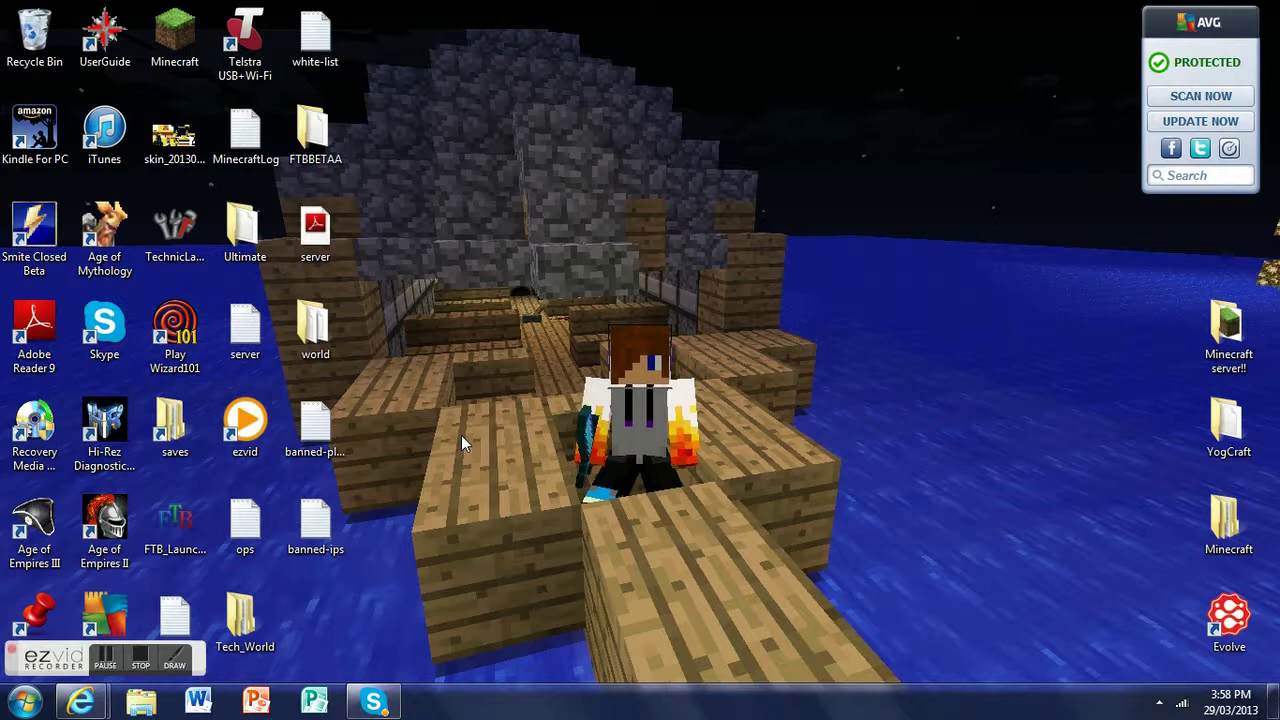
- Using ezvid's DRAW pen, write 'tekkit new!' in red near the character, then exit drawing mode
left_click(180, 672)
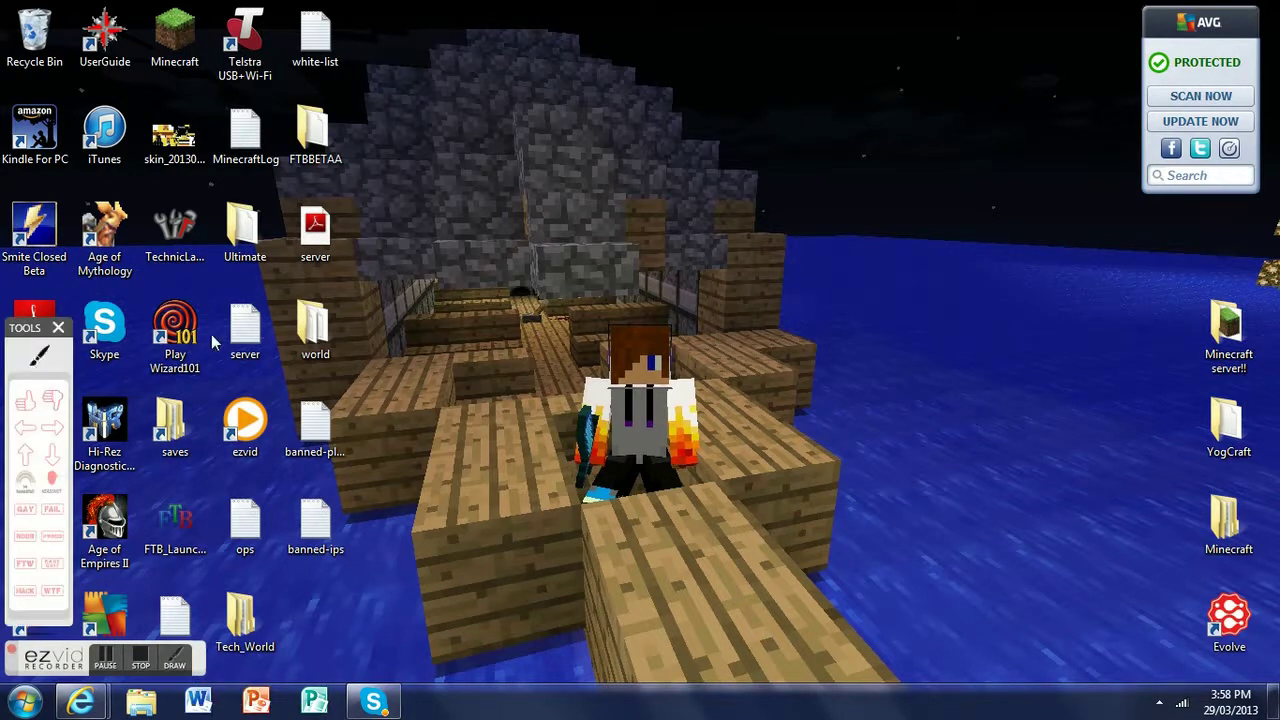
left_click_drag(452, 305, 452, 440)
mouse_move(422, 362)
left_mouse_down()
mouse_move(485, 362)
mouse_move(552, 420)
left_mouse_up()
mouse_move(568, 342)
left_mouse_down()
mouse_move(561, 414)
mouse_move(602, 380)
mouse_move(600, 412)
mouse_move(634, 420)
left_mouse_up()
left_click_drag(657, 372, 657, 413)
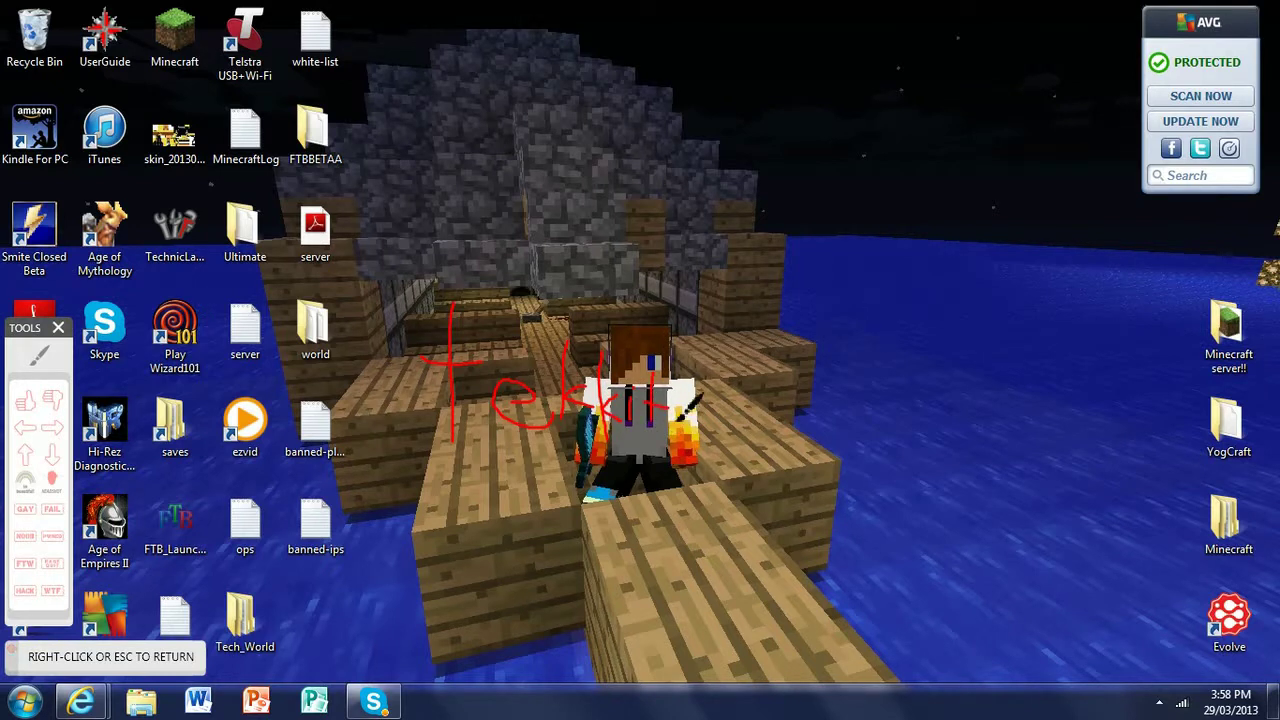
left_click_drag(680, 398, 704, 424)
left_click(722, 421)
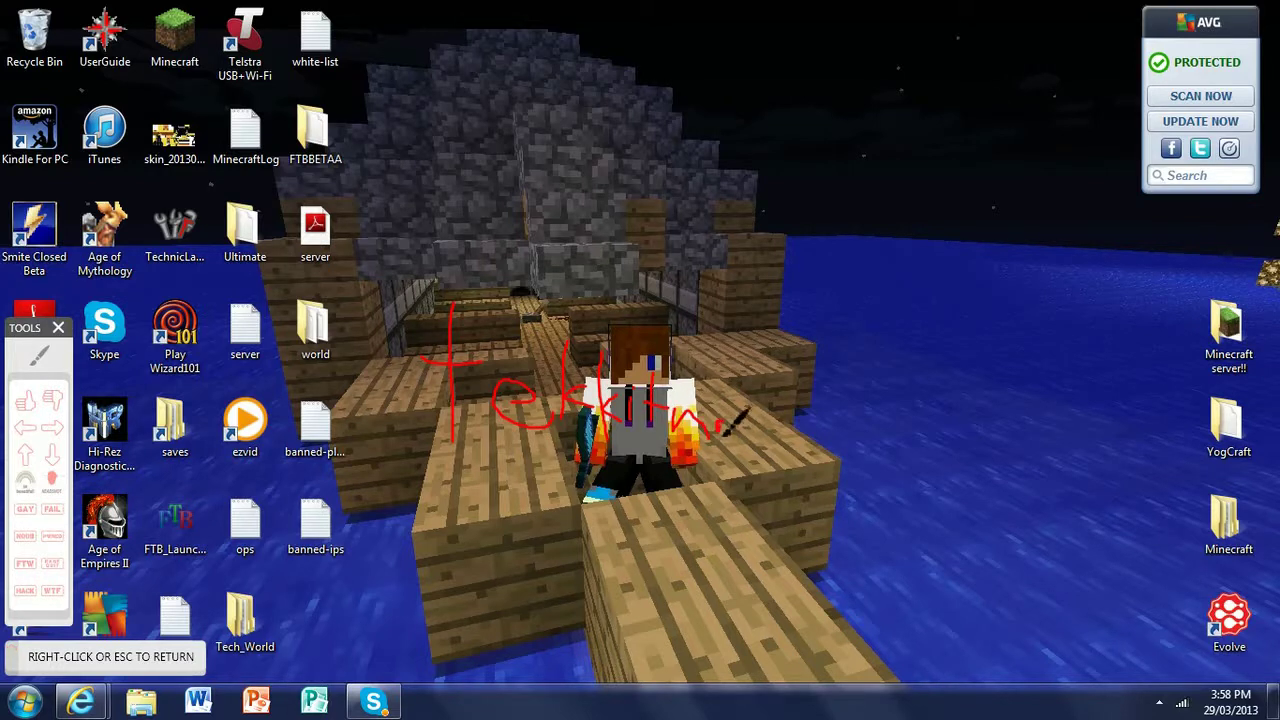
mouse_move(720, 428)
left_mouse_down()
mouse_move(740, 429)
mouse_move(738, 448)
mouse_move(745, 420)
mouse_move(750, 448)
mouse_move(758, 414)
mouse_move(749, 434)
left_mouse_up()
left_click(751, 447)
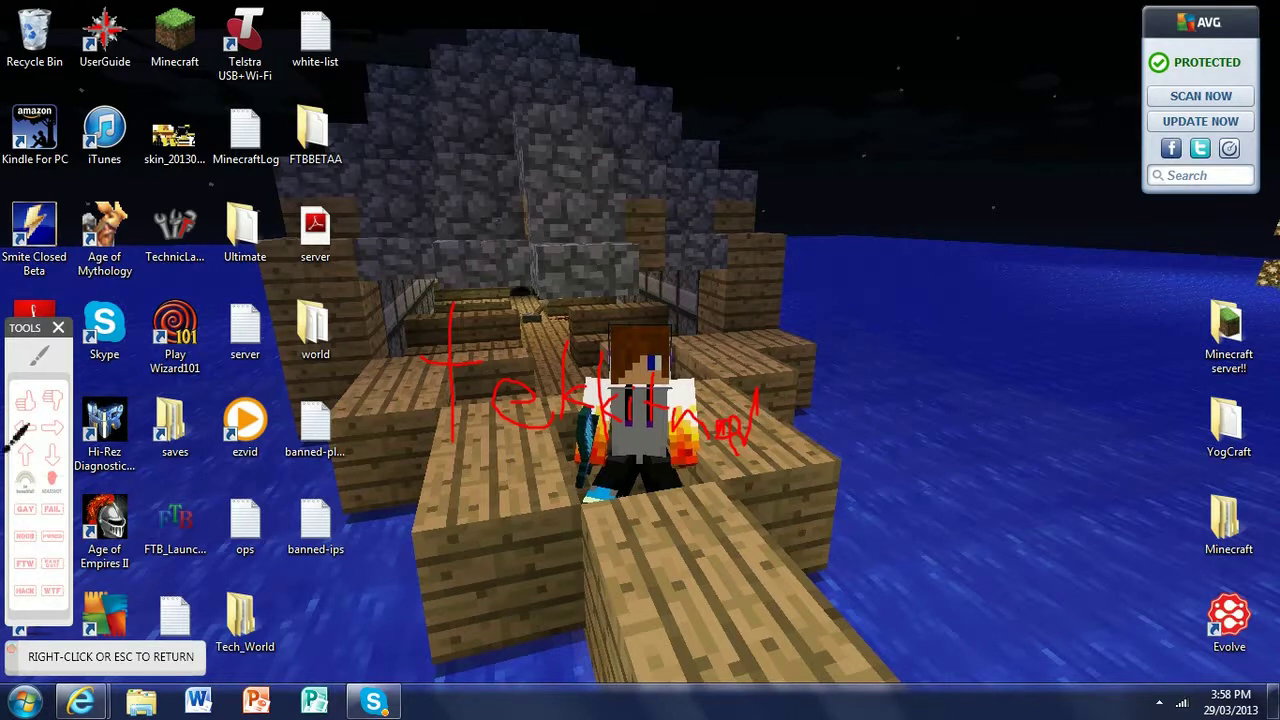
key("Escape")
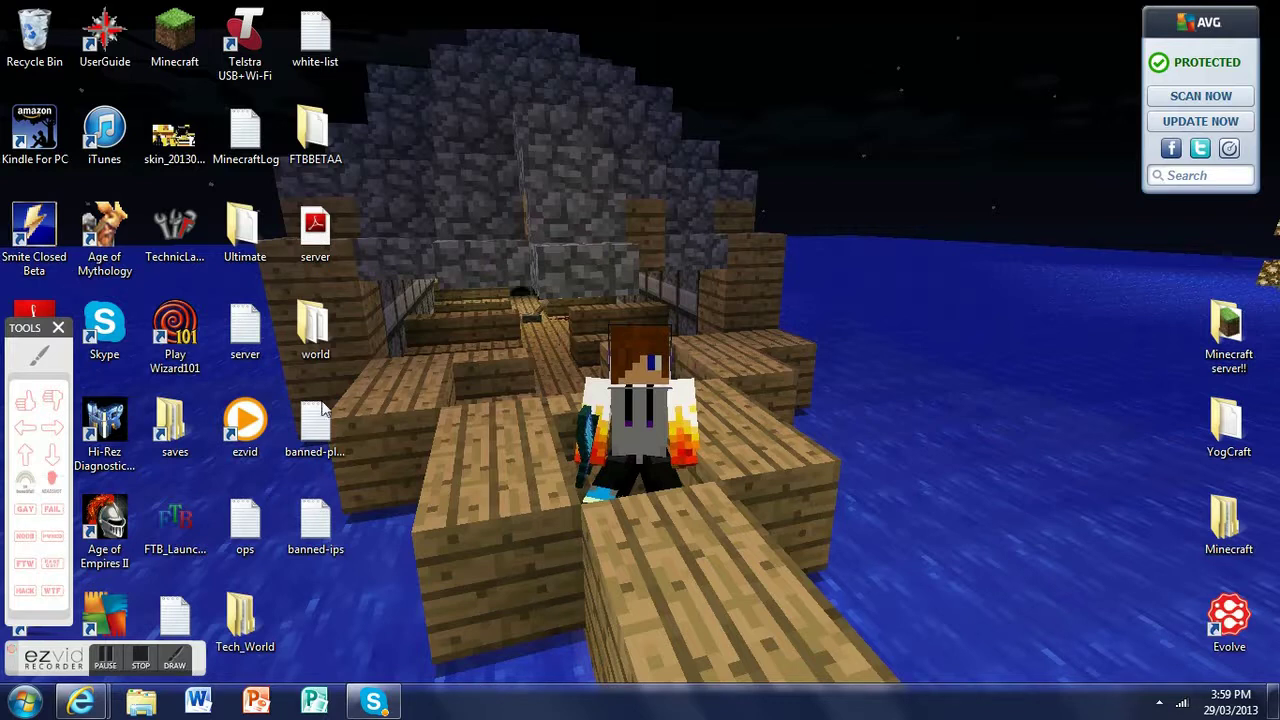
- Close the ezvid TOOLS panel to leave the plain desktop
left_click(58, 327)
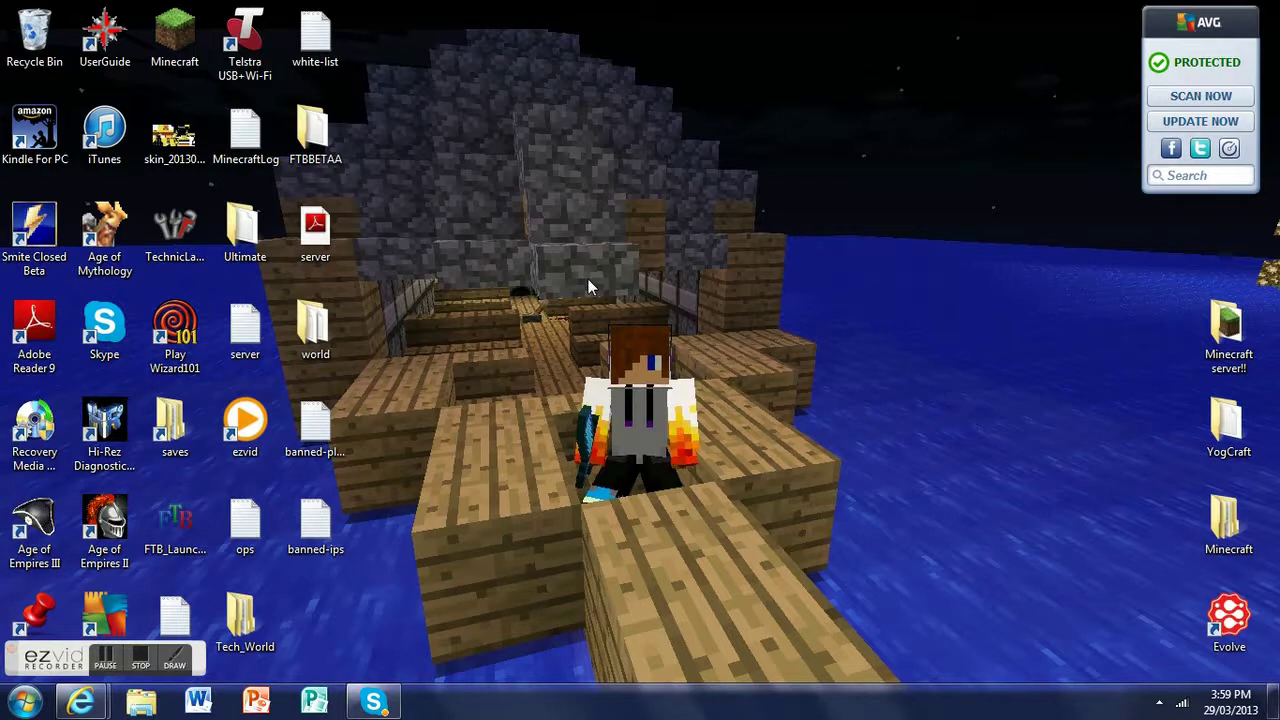